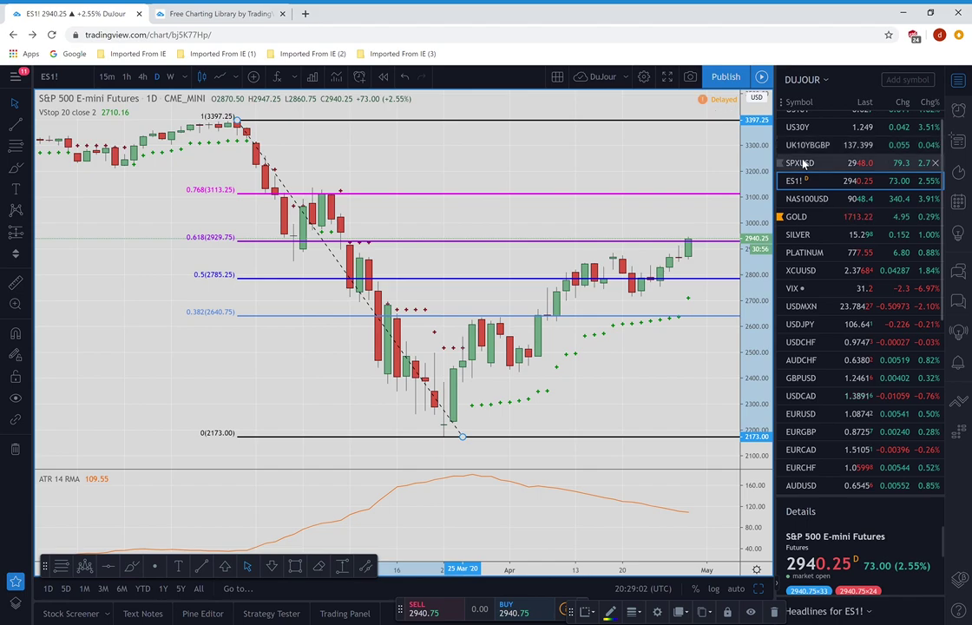
scroll(803, 164, "up", 1)
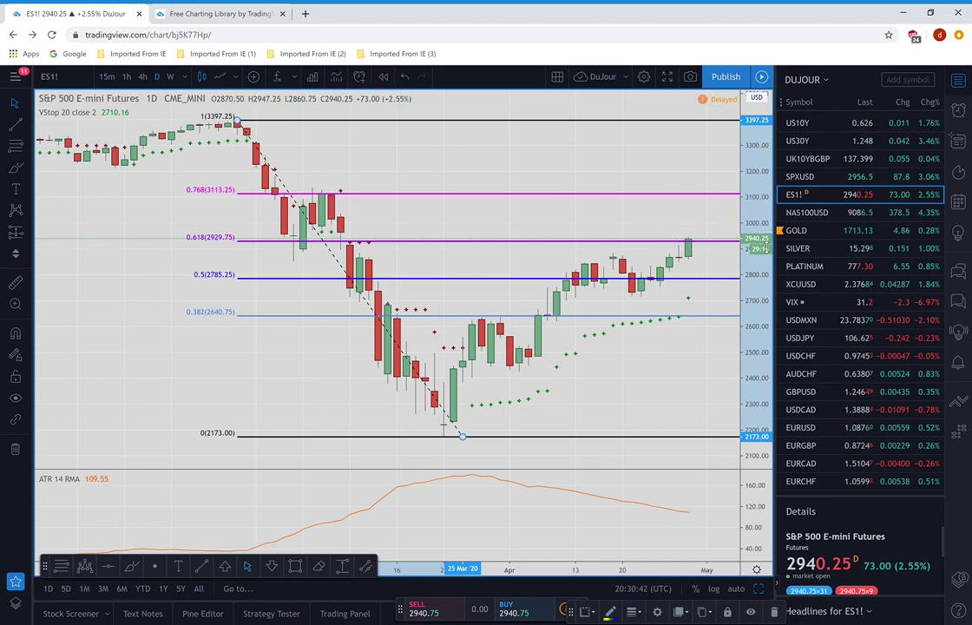
- Switch to NAS100USD and draw a Fibonacci retracement from the 9749.7 high to the 6627.5 low
left_click(804, 217)
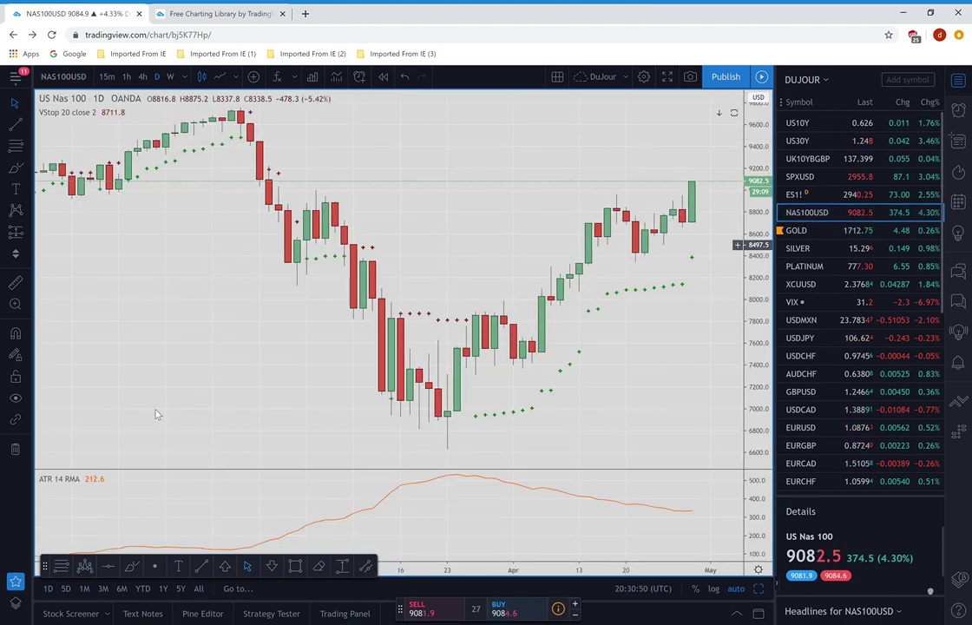
left_click(62, 565)
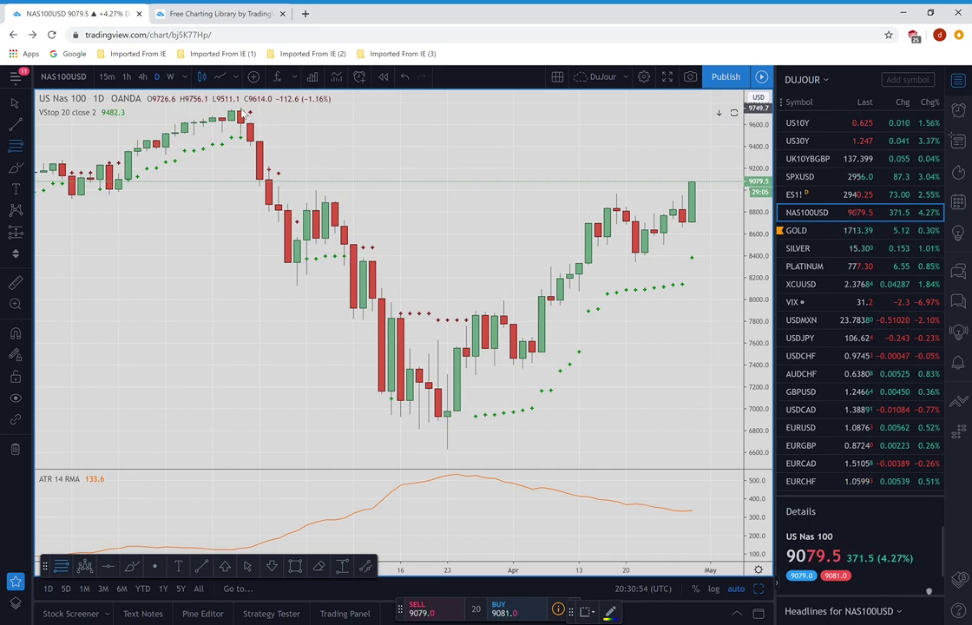
left_click_drag(243, 110, 449, 453)
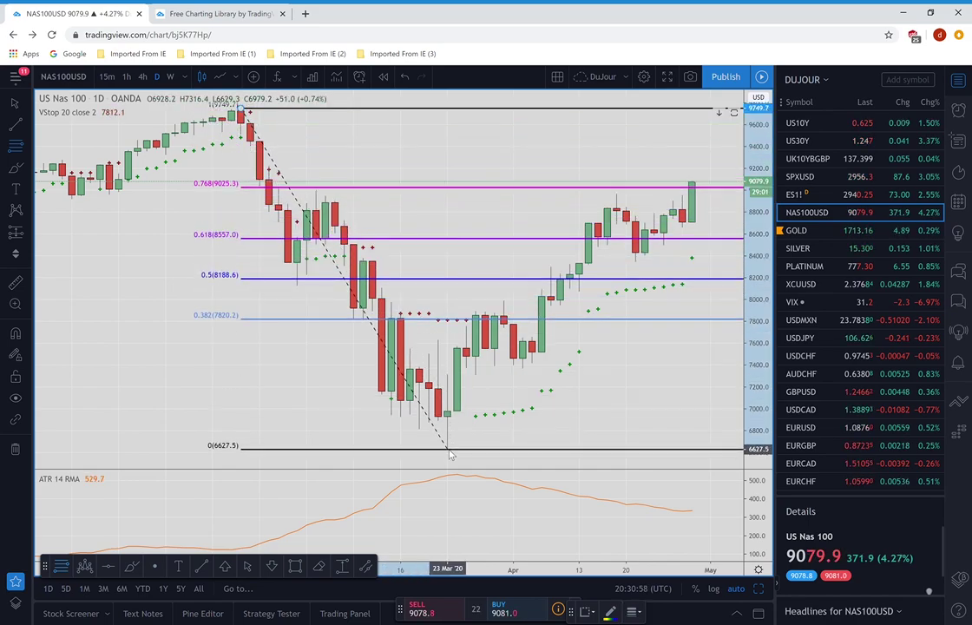
left_click(450, 453)
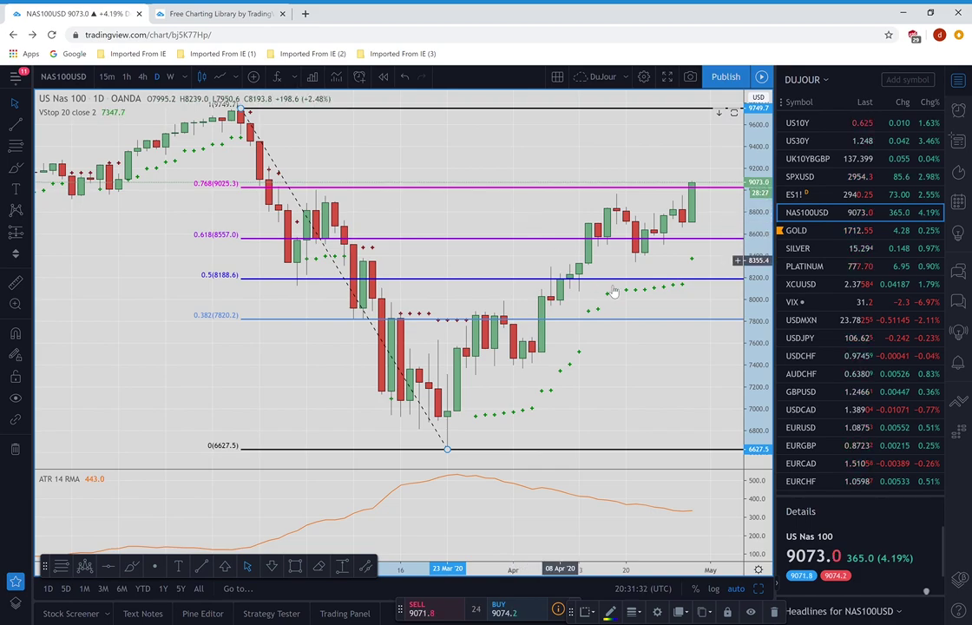
- View GOLD with a compressed price scale, then switch to the SILVER chart
left_click(796, 231)
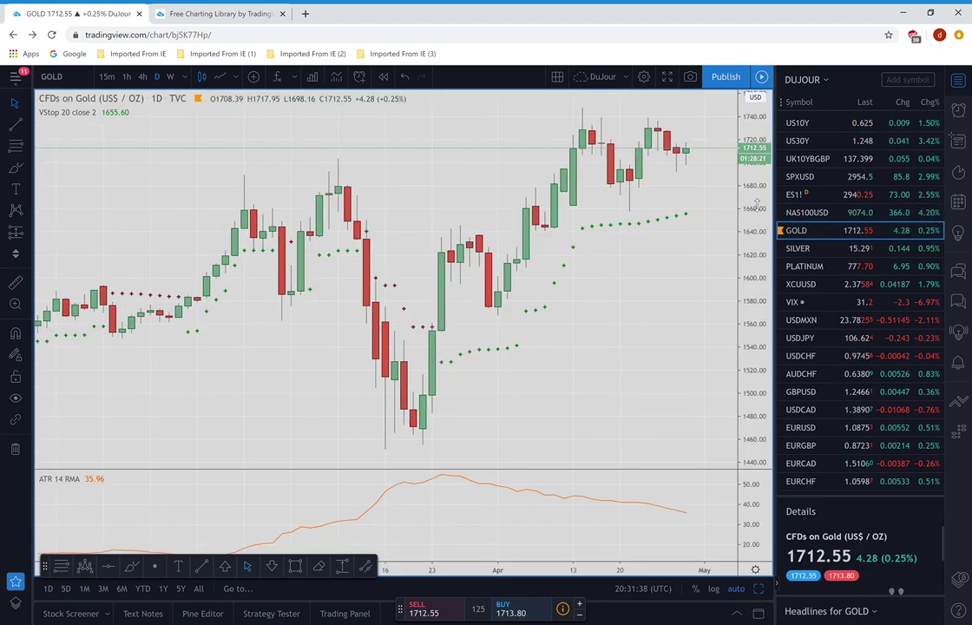
left_click_drag(759, 239, 759, 263)
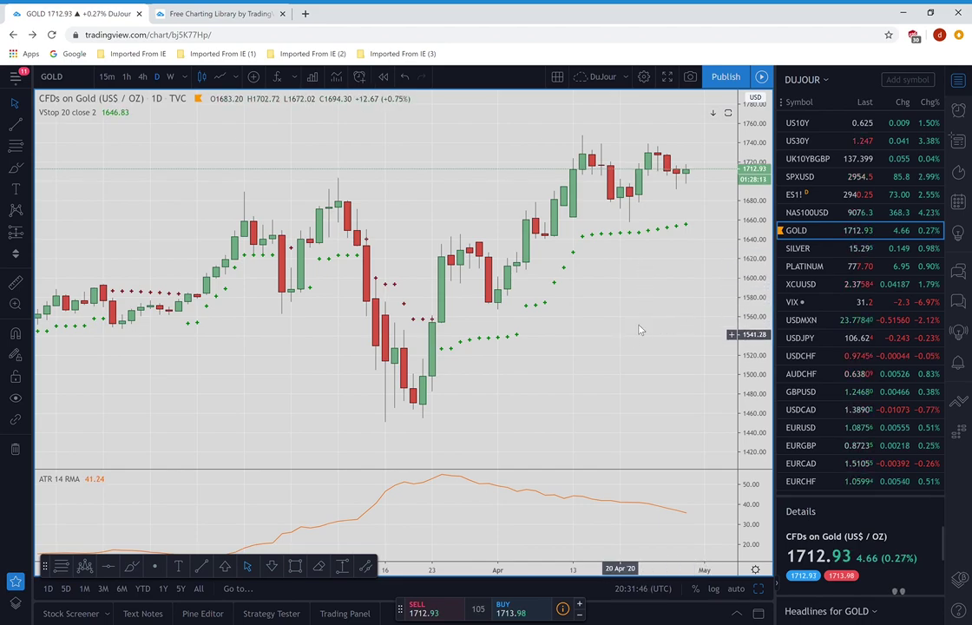
left_click(797, 249)
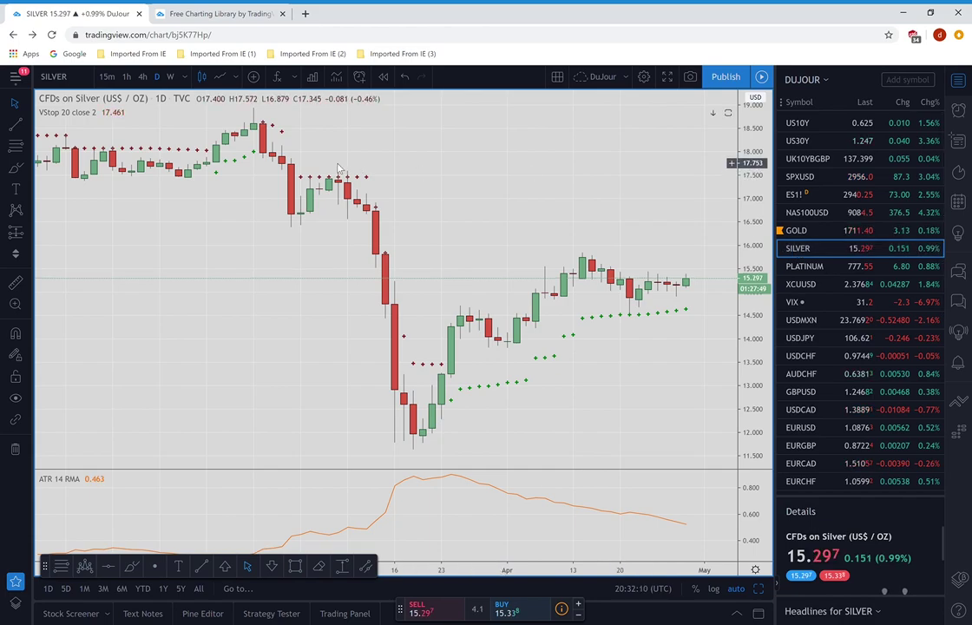
- Enter XAUUSD/XAGUSD in the symbol box to load the gold-to-silver ratio chart
left_click(86, 83)
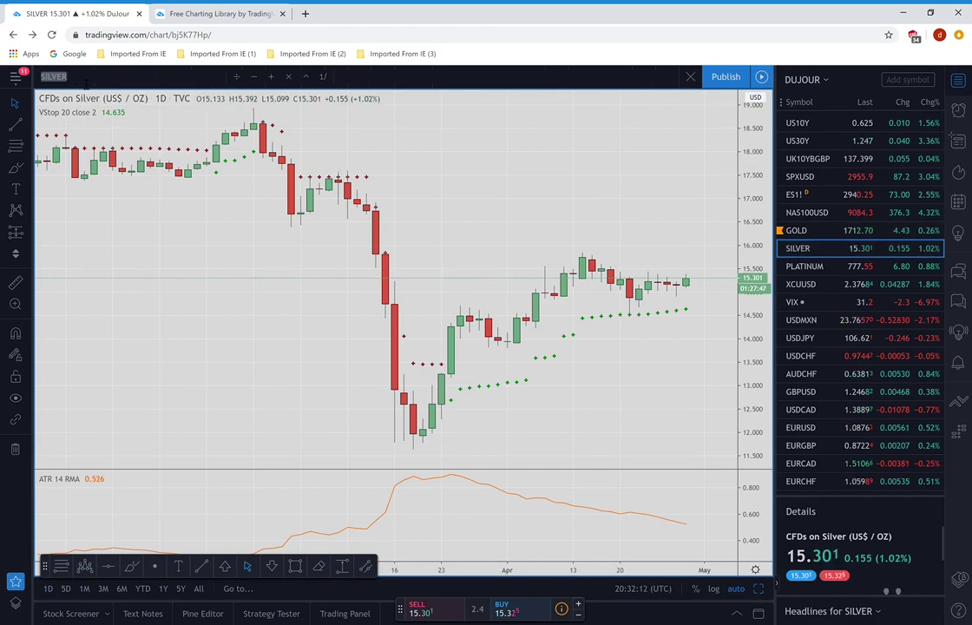
type("XA")
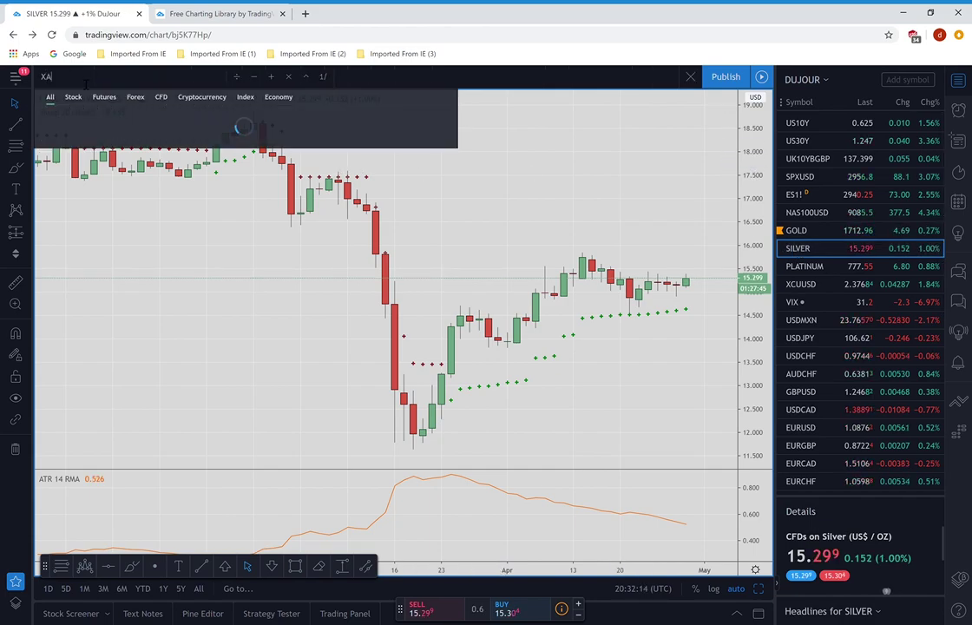
type("UU")
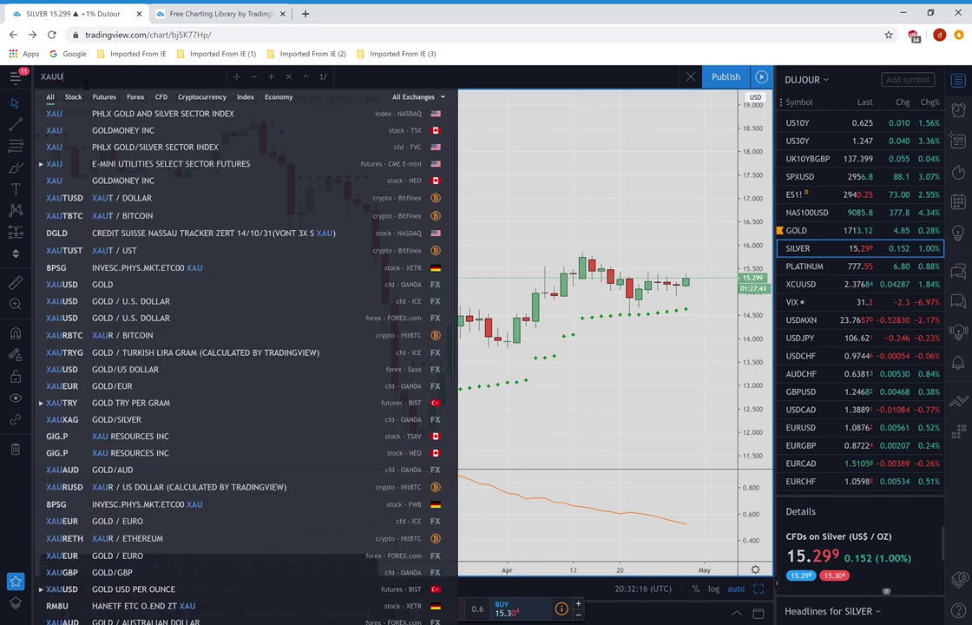
type("SD")
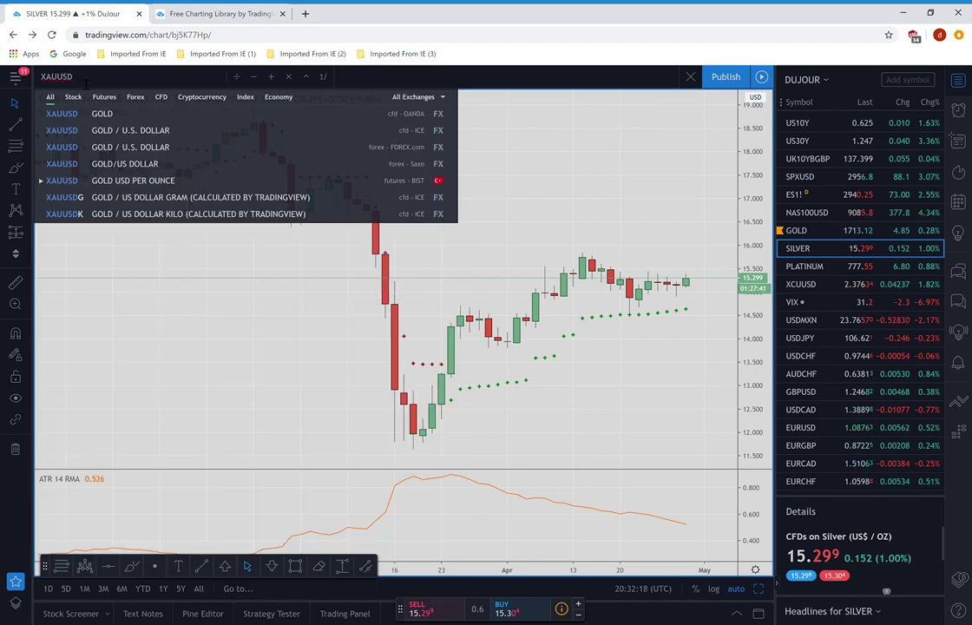
type("/")
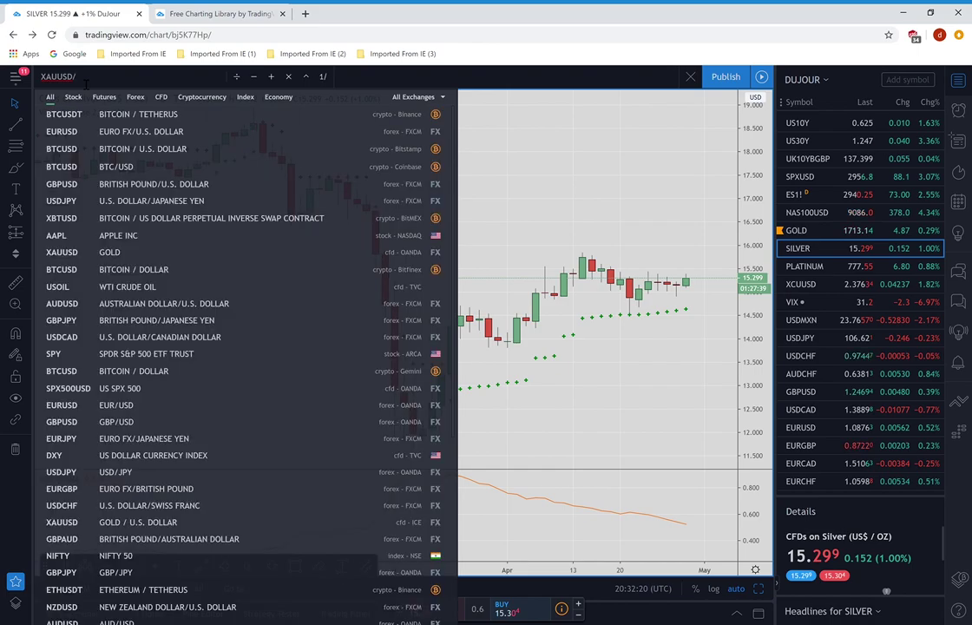
type("XAG")
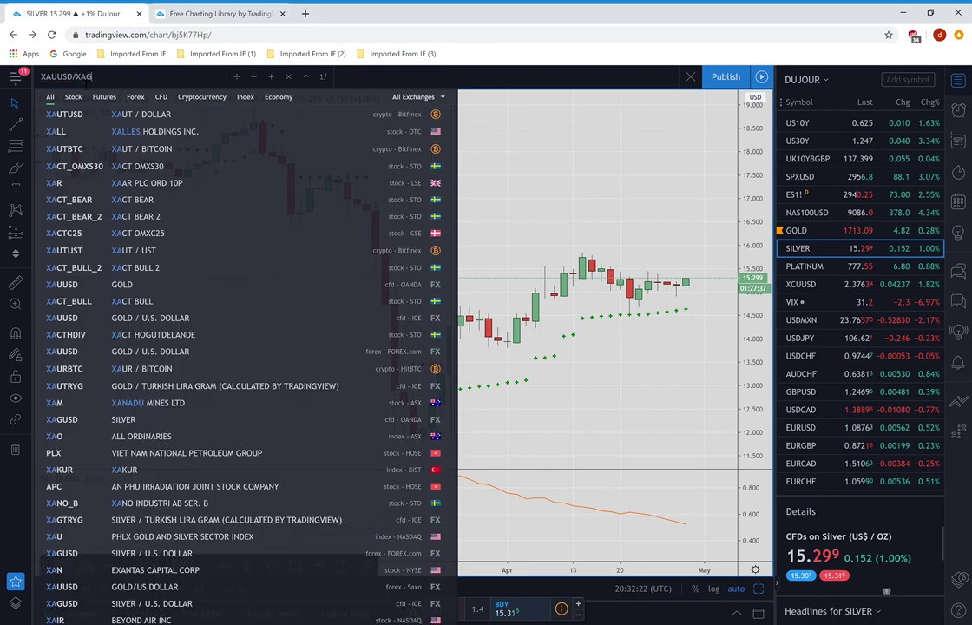
type("USD")
key("Return")
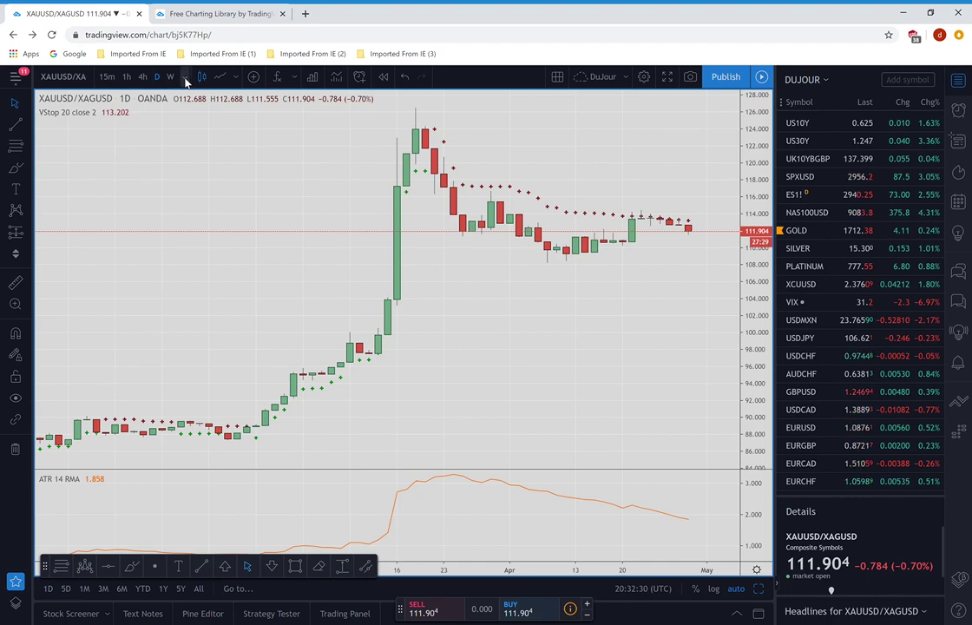
left_click(220, 78)
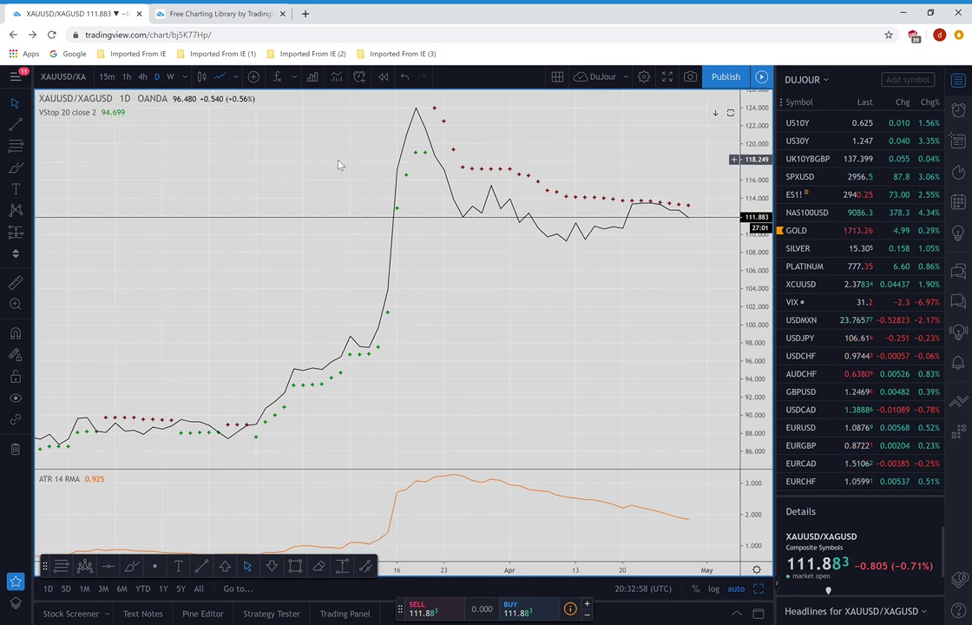
left_click(202, 76)
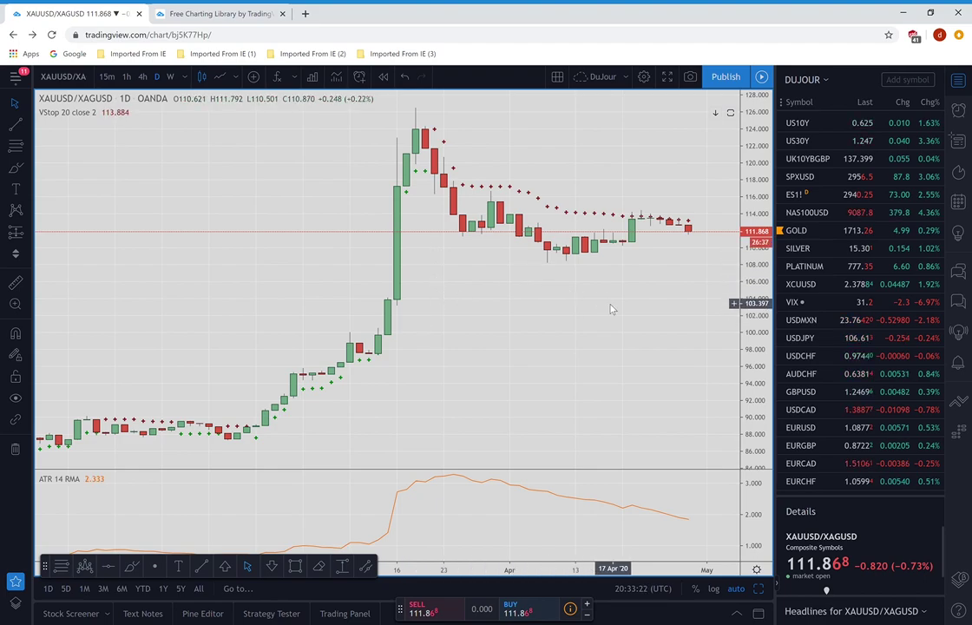
- Load the XME (SPDR S&P Metals & Mining ETF) chart through the symbol box
left_click(91, 78)
type("XME")
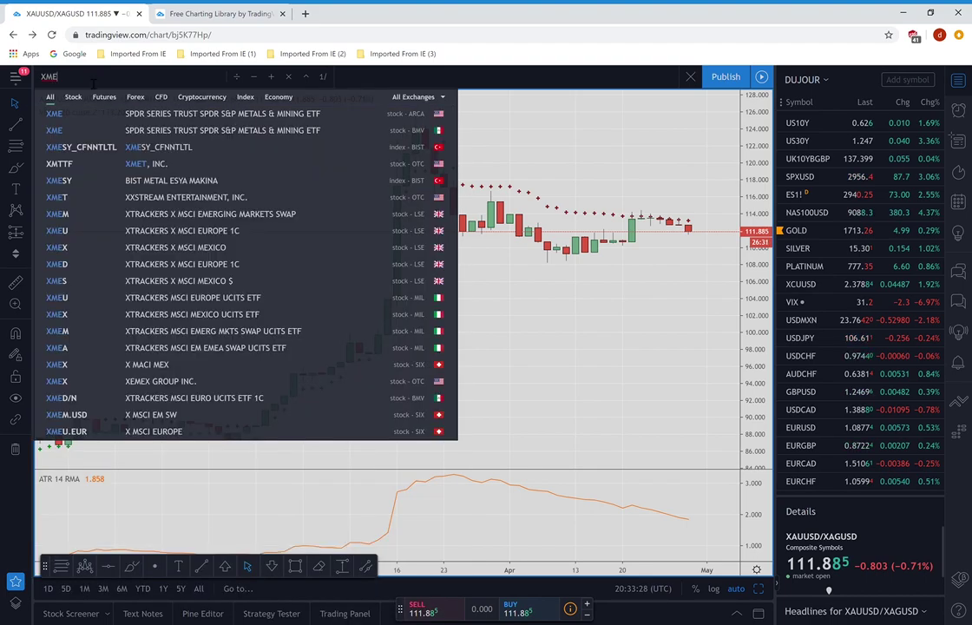
key("Return")
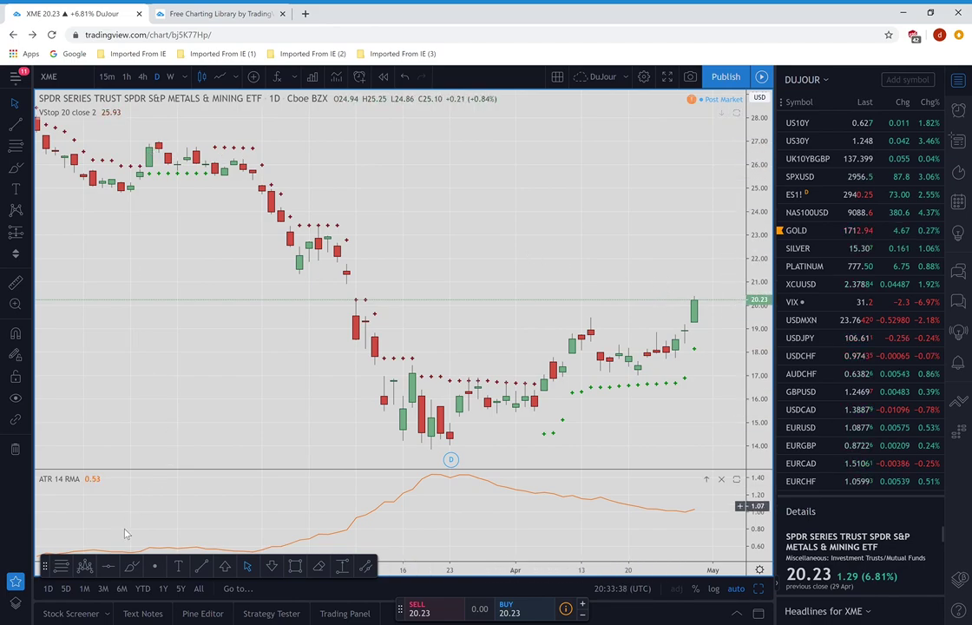
left_click(109, 567)
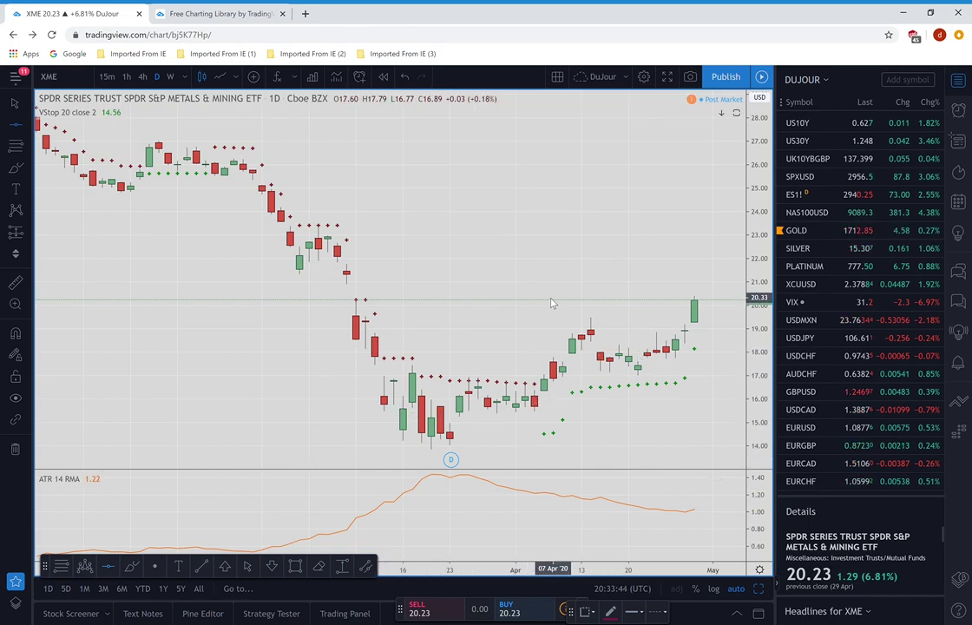
- Place a horizontal line at 20.94 on XME, then switch to the XCUUSD copper chart
left_click(346, 283)
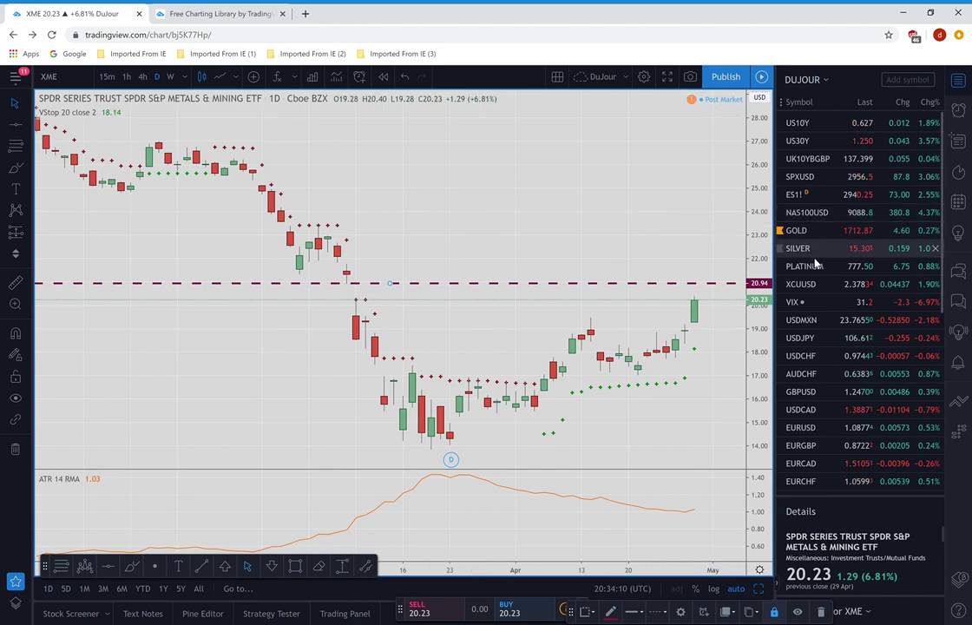
left_click(803, 291)
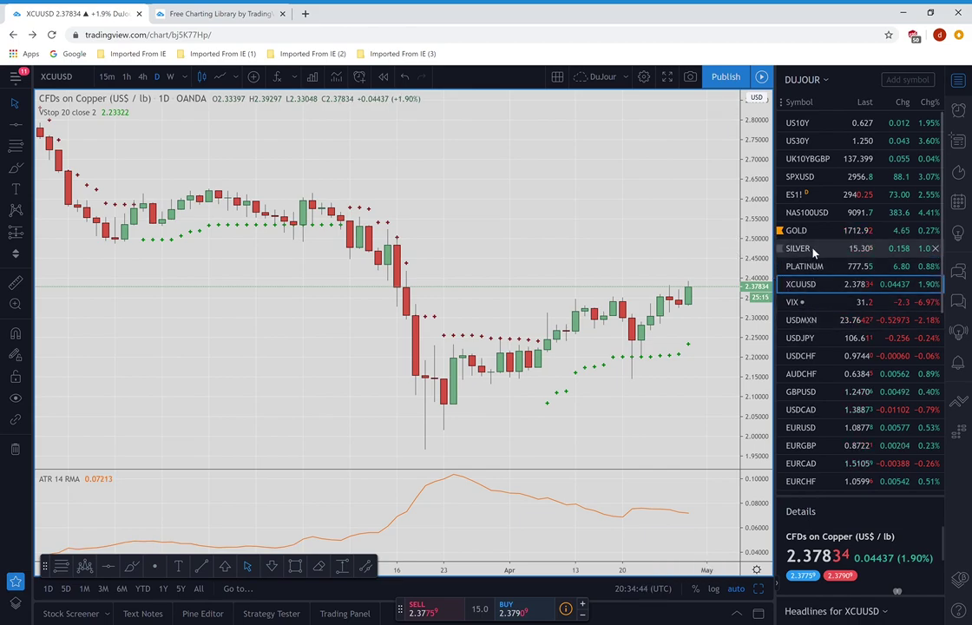
- Select USDMXN in the watchlist to show the dollar/peso chart
left_click(799, 323)
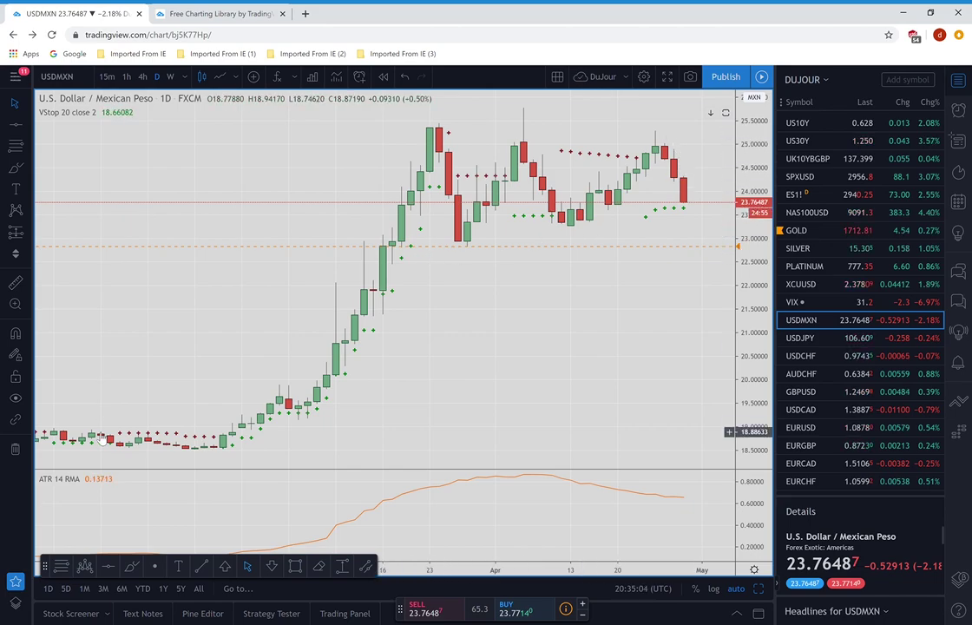
- Draw a trend line from the late-March low along the April lows, plus a horizontal line at 23.25104
left_click(202, 568)
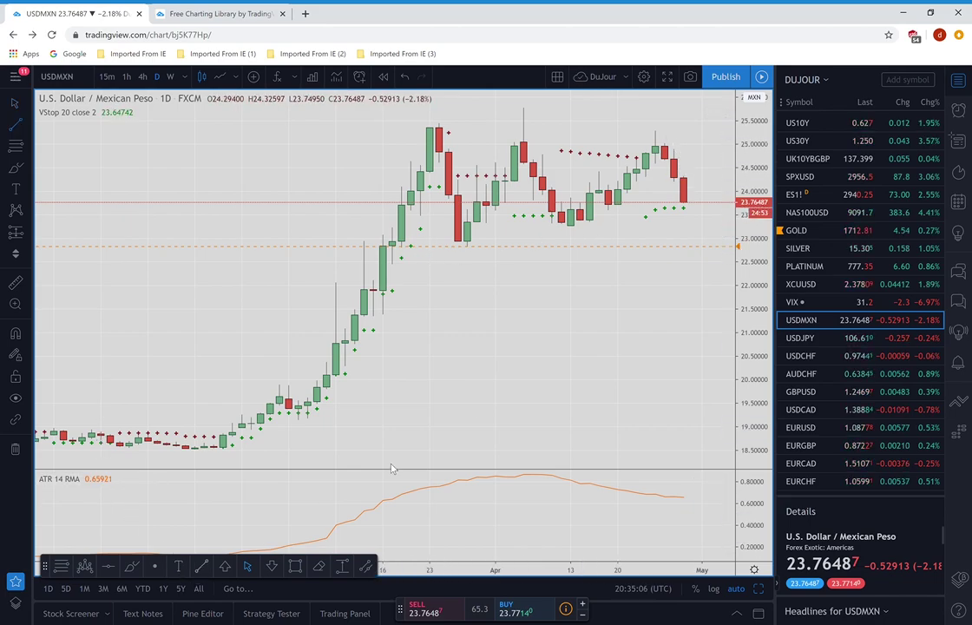
left_click(467, 246)
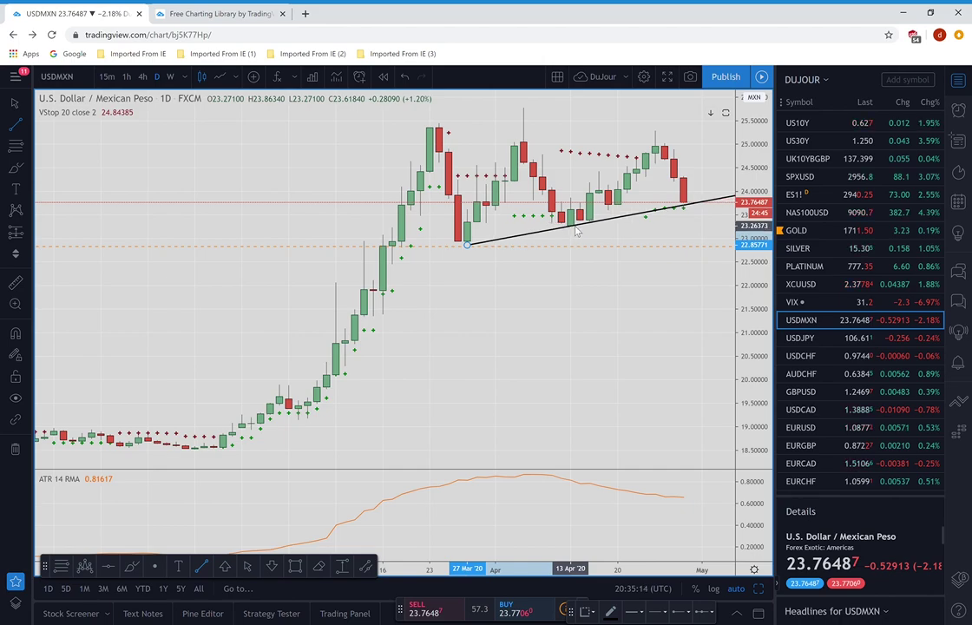
left_click(570, 224)
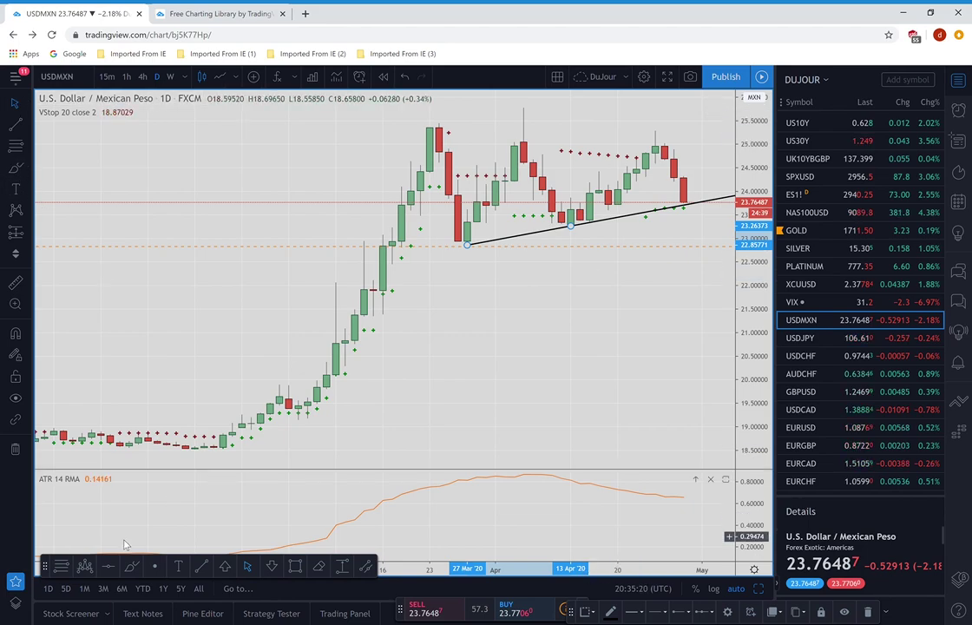
left_click(108, 564)
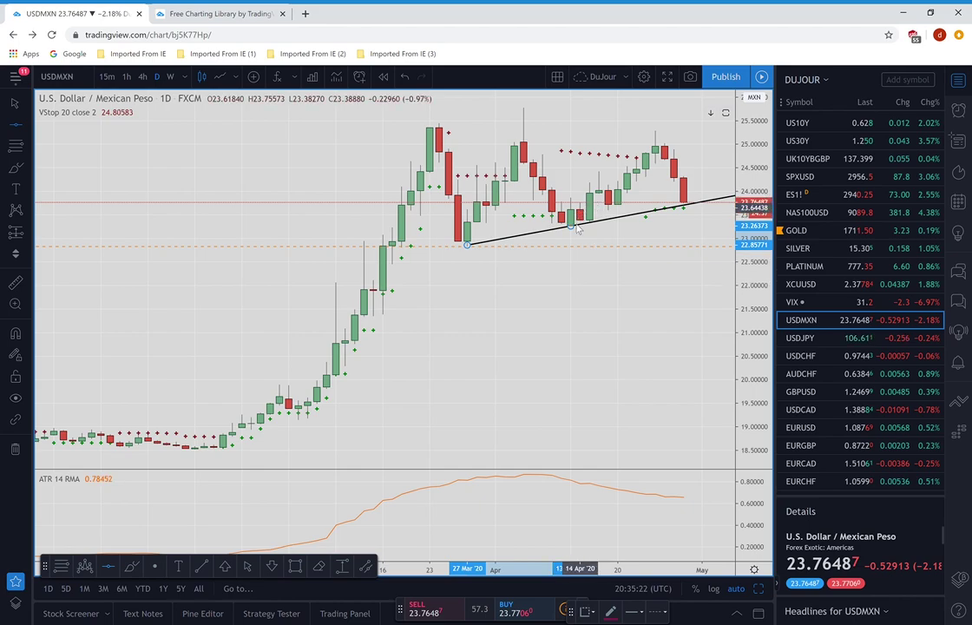
key("alt+h")
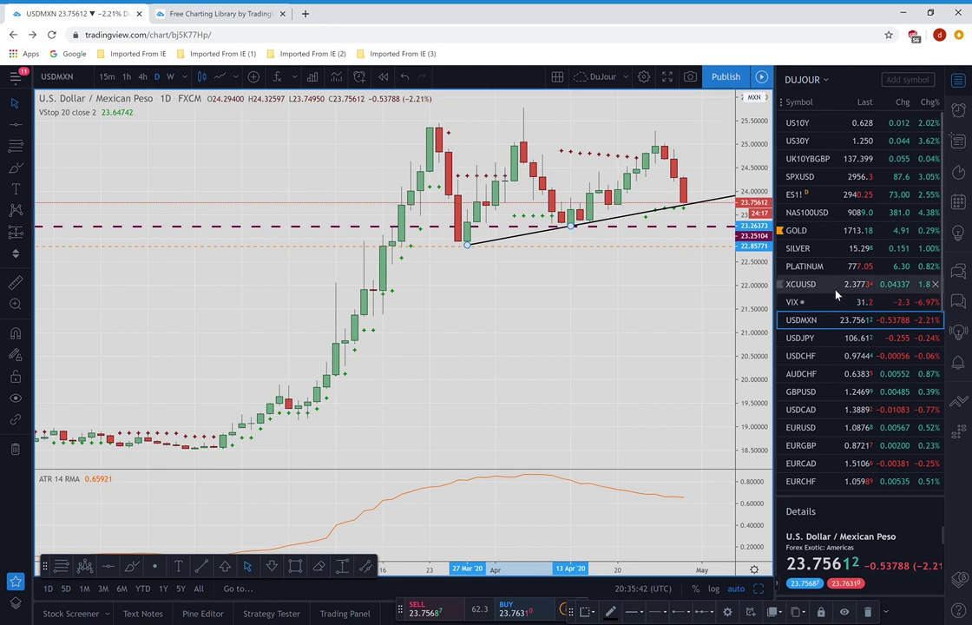
- Step through USDJPY, USDCHF and GBPUSD in the DUJOUR watchlist, finishing on USDCAD
left_click(808, 338)
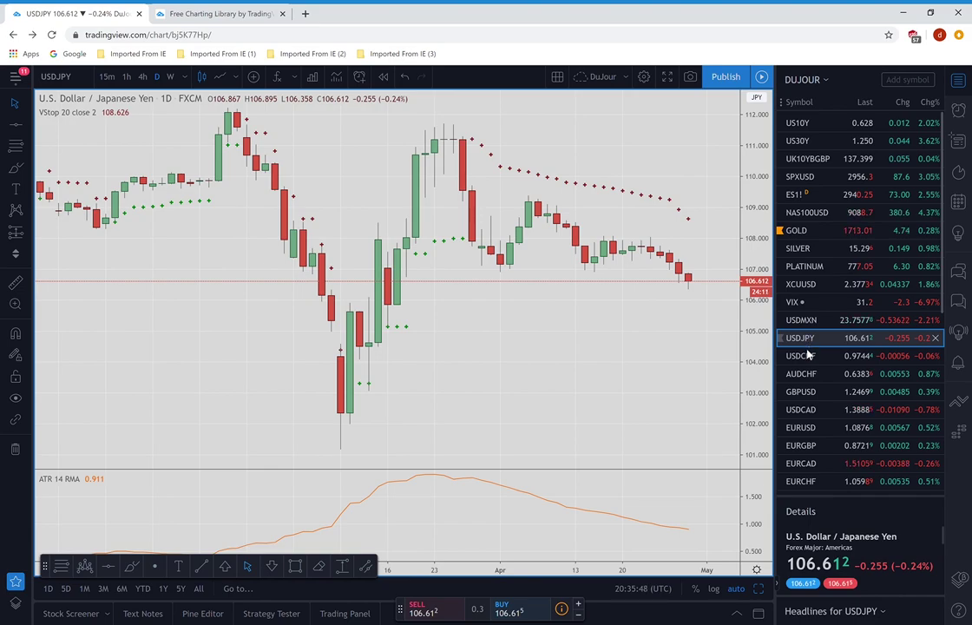
left_click(805, 356)
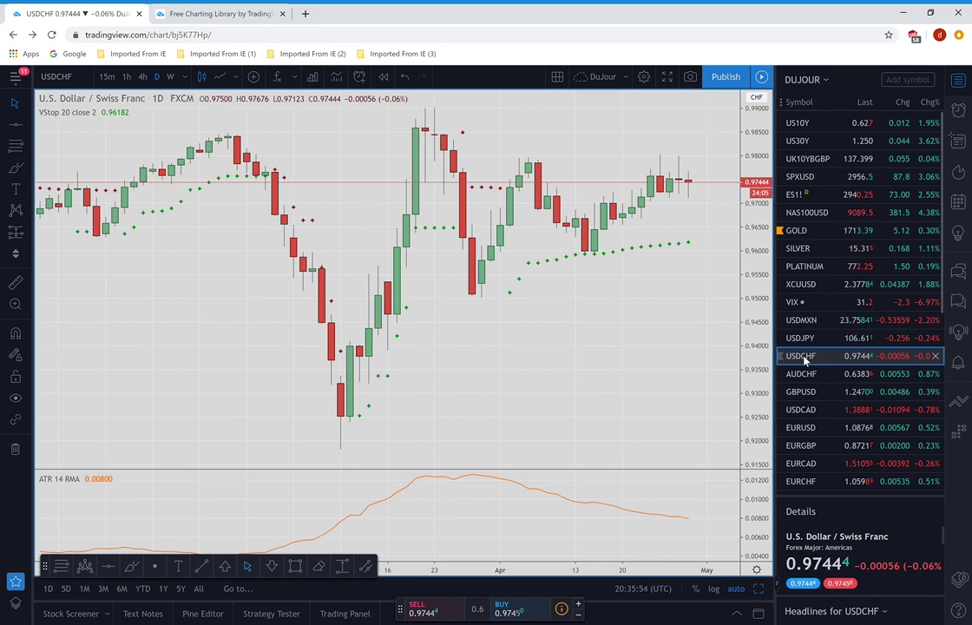
left_click(810, 398)
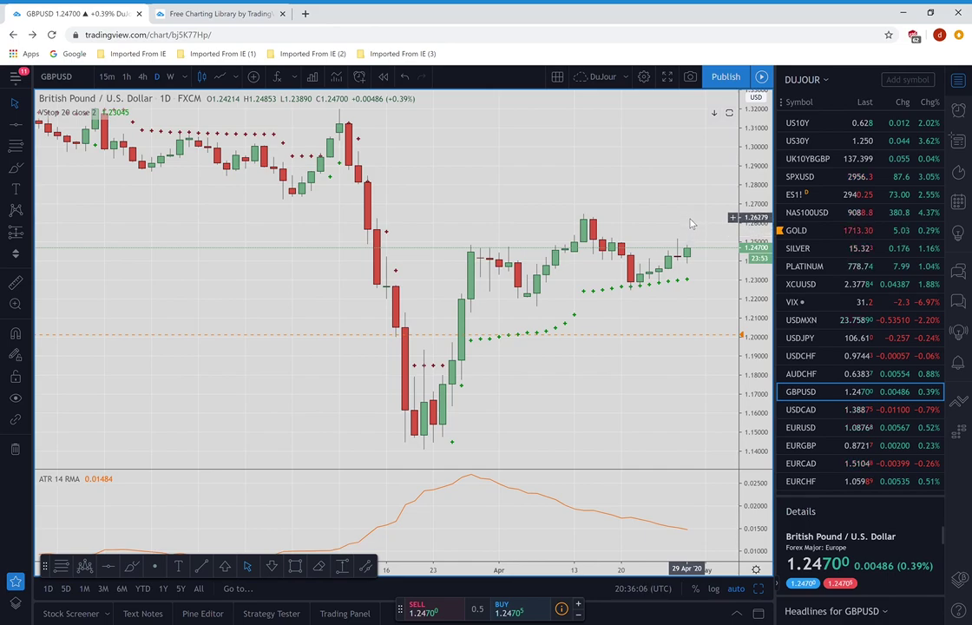
left_click(802, 410)
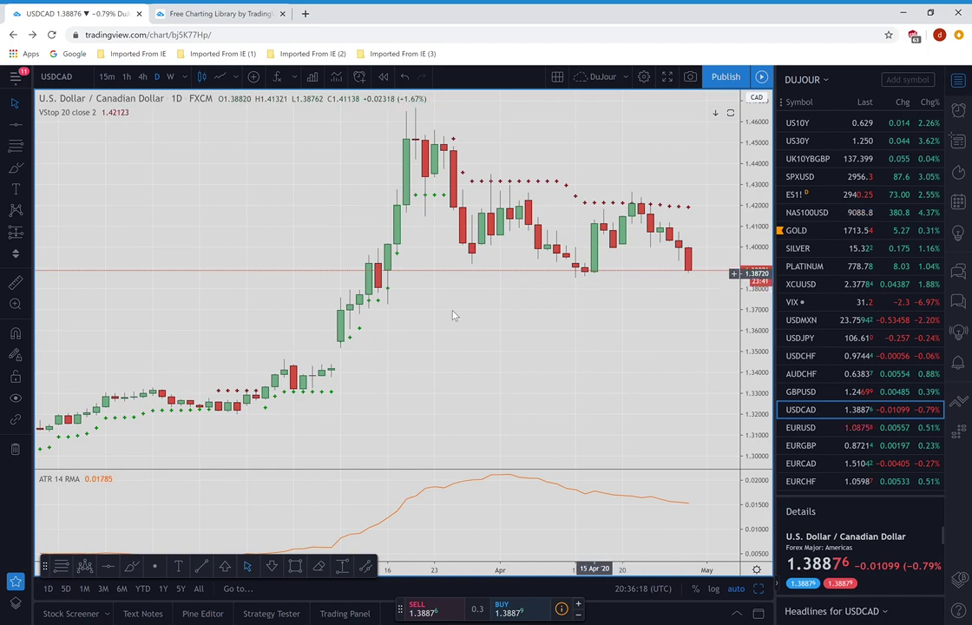
- Add a horizontal line at USDCAD's April low near 1.38577, then switch to EURUSD
left_click(110, 565)
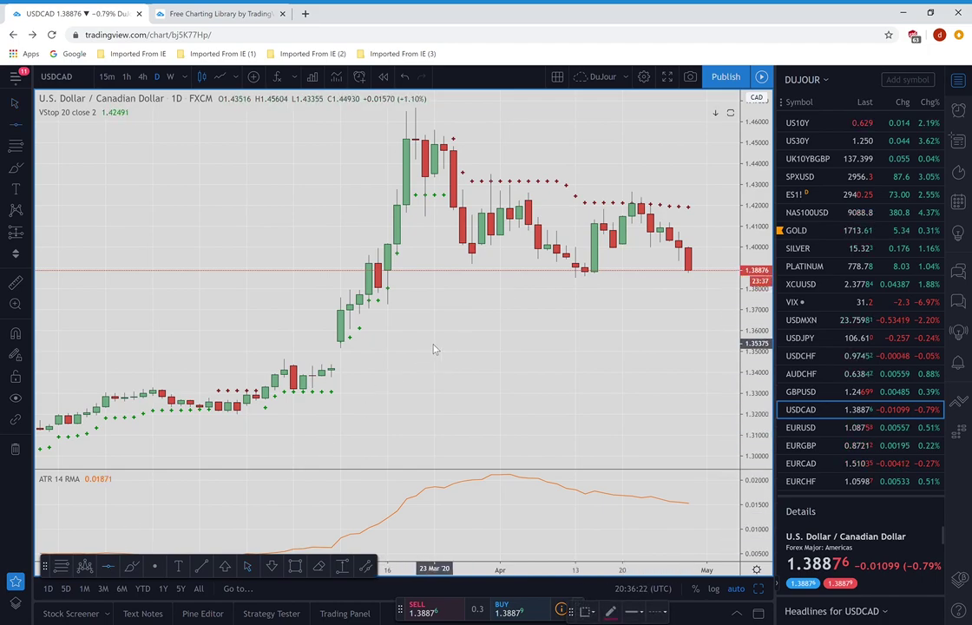
left_click(574, 277)
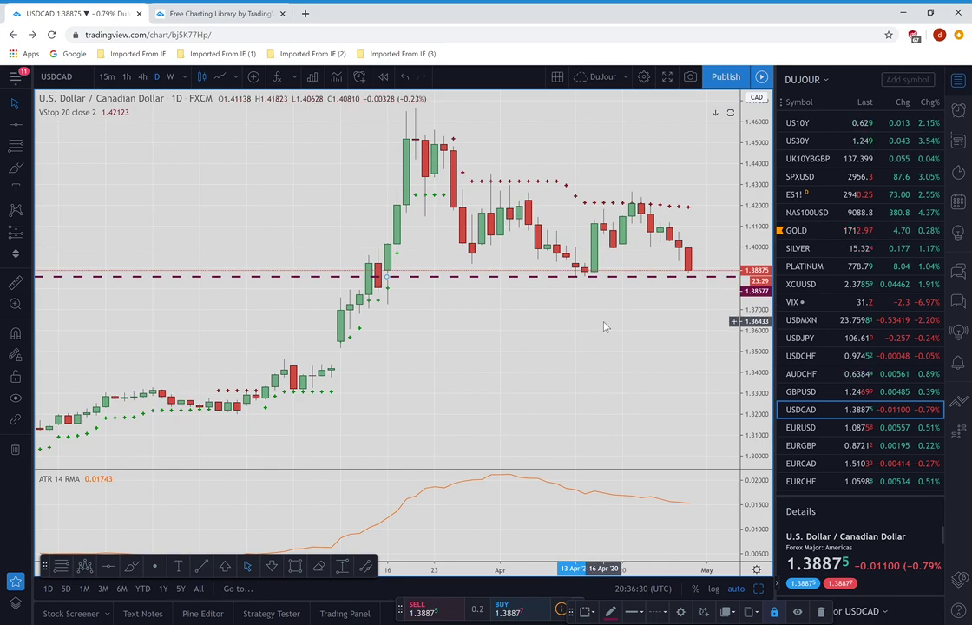
left_click(798, 427)
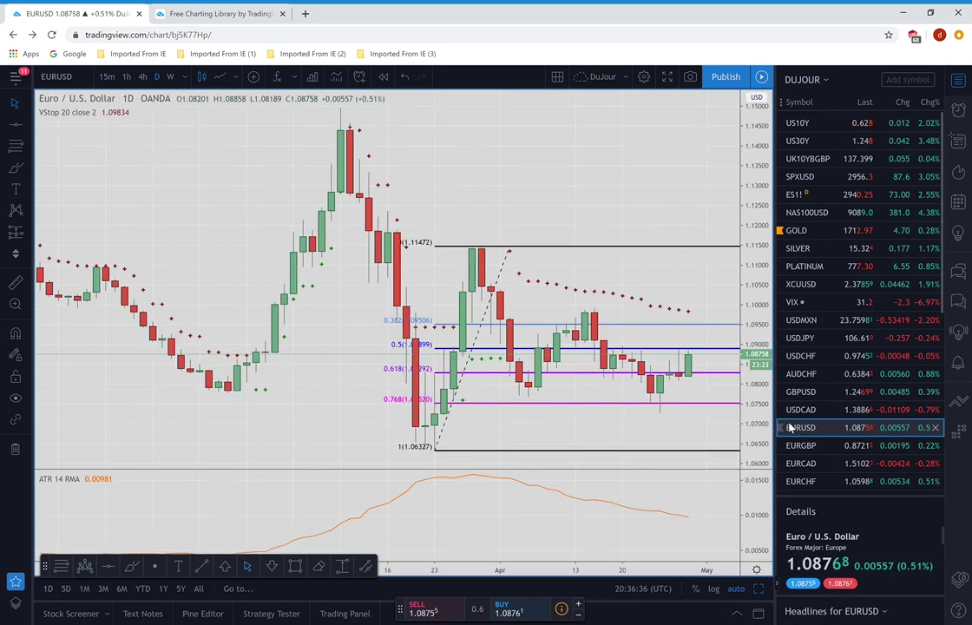
- Delete the EURUSD Fibonacci retracement, leaving only candles, VStop 20 and ATR 14
left_click(691, 404)
right_click(689, 405)
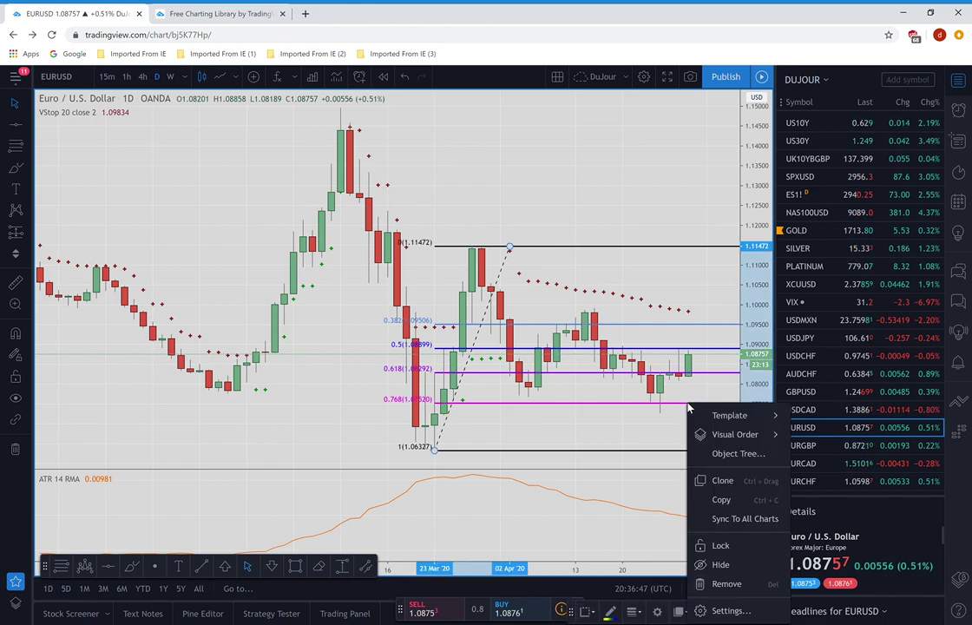
left_click(693, 583)
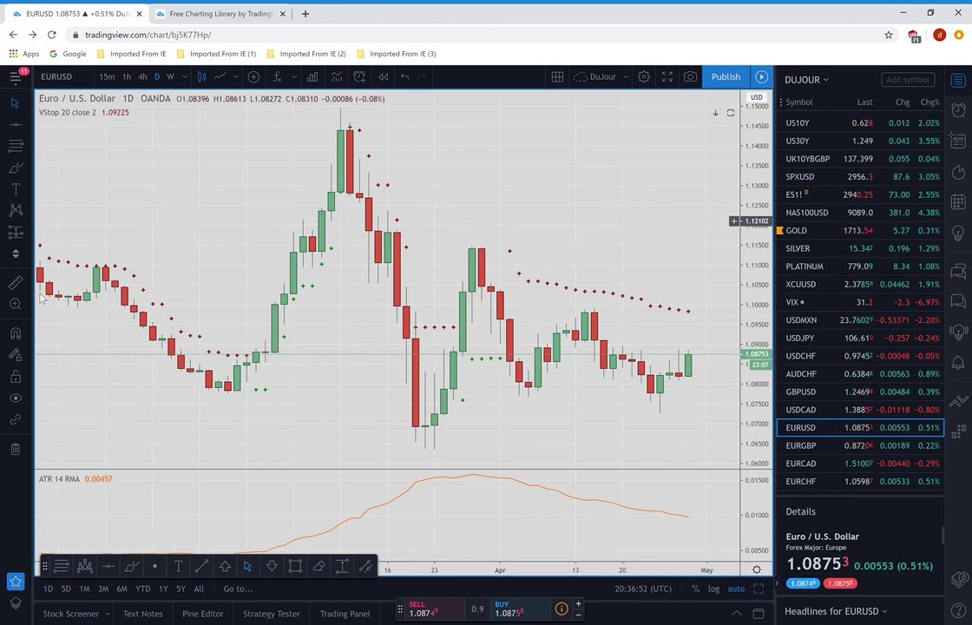
left_click(202, 567)
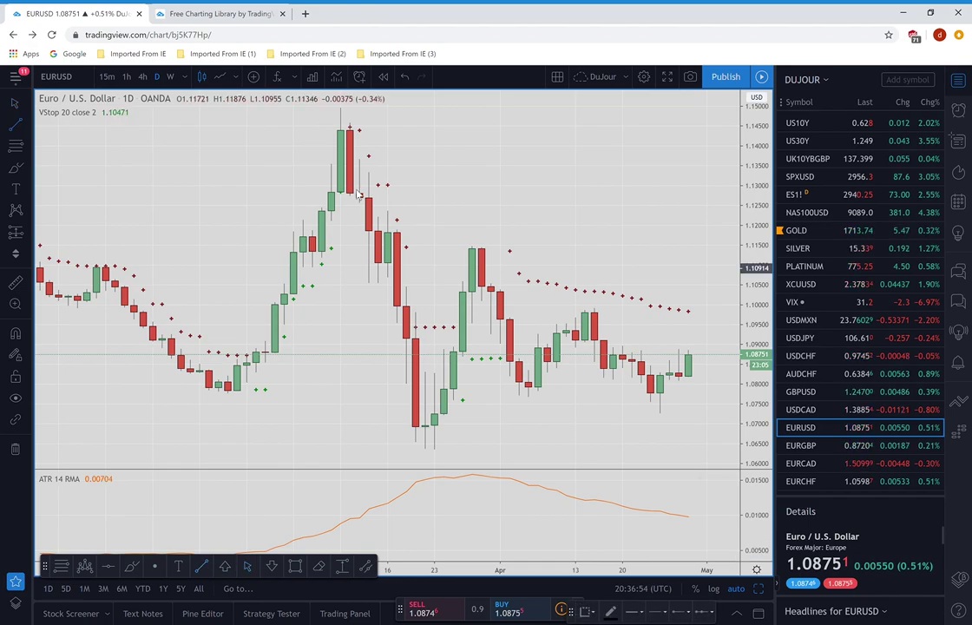
- Draw a falling EURUSD trend line from the late-March 1.1150 high to the mid-April high
left_click(340, 109)
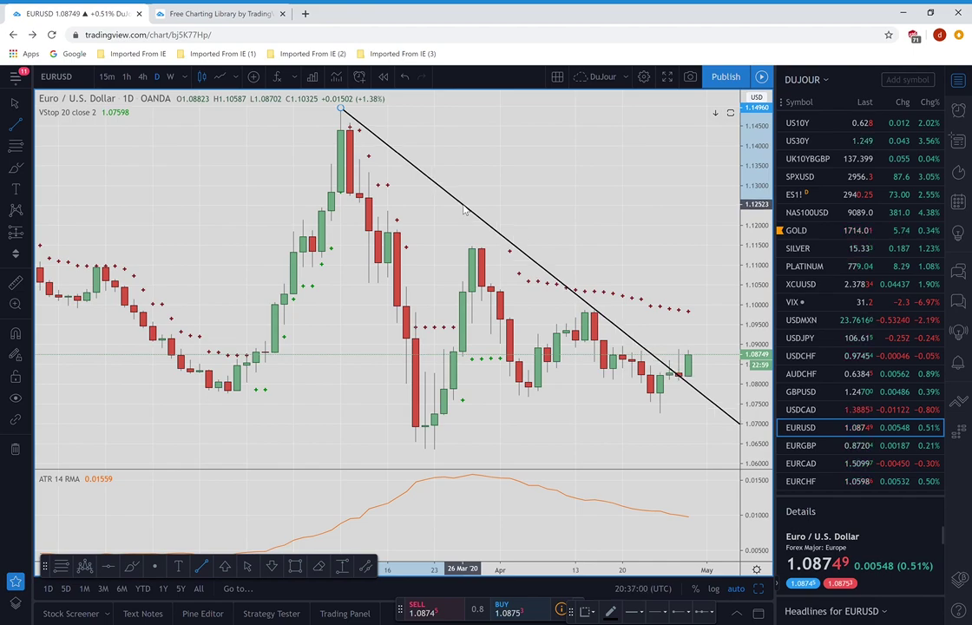
key("Escape")
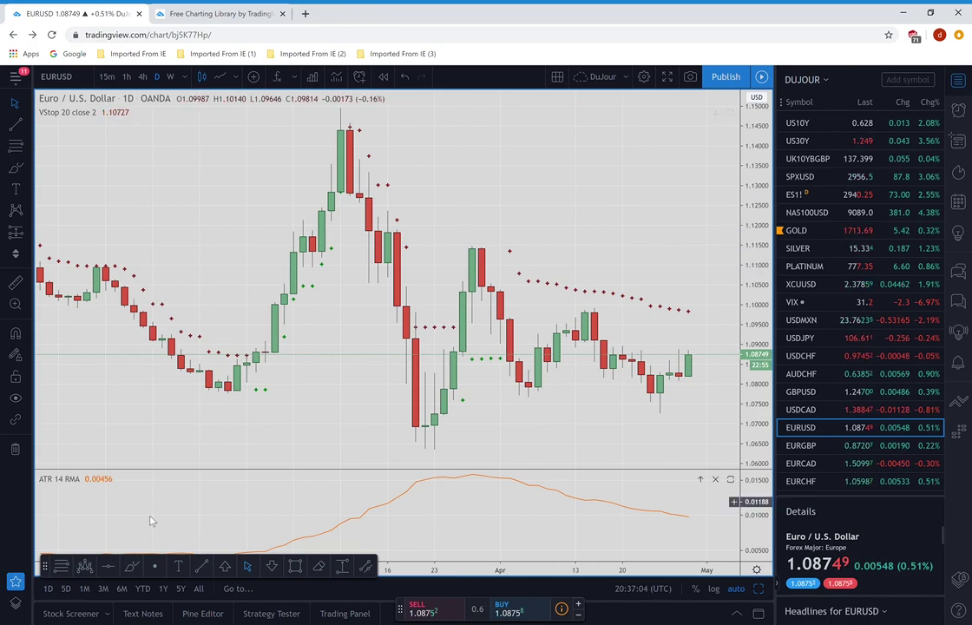
key("alt+t")
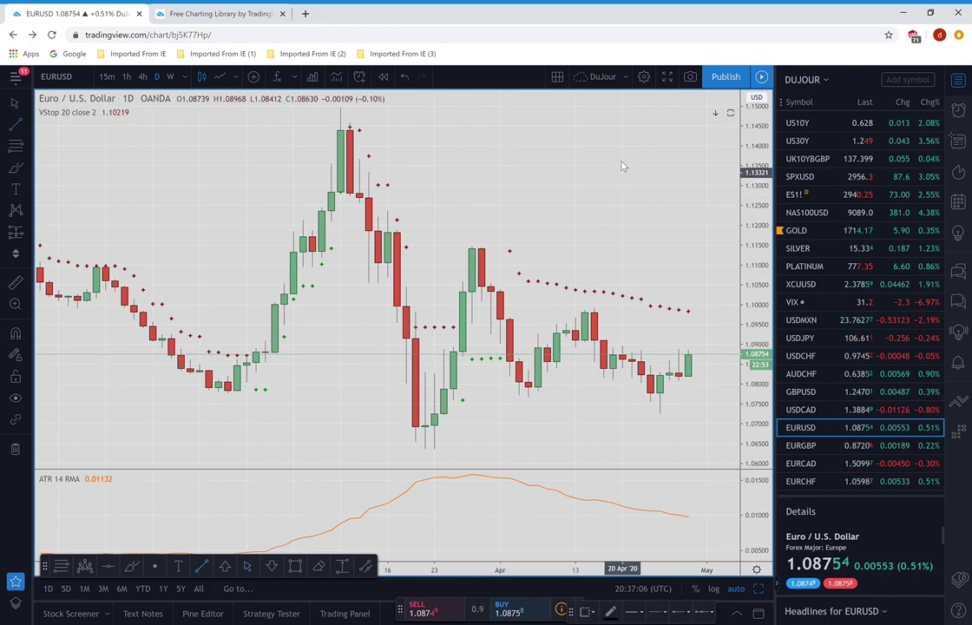
left_click(481, 248)
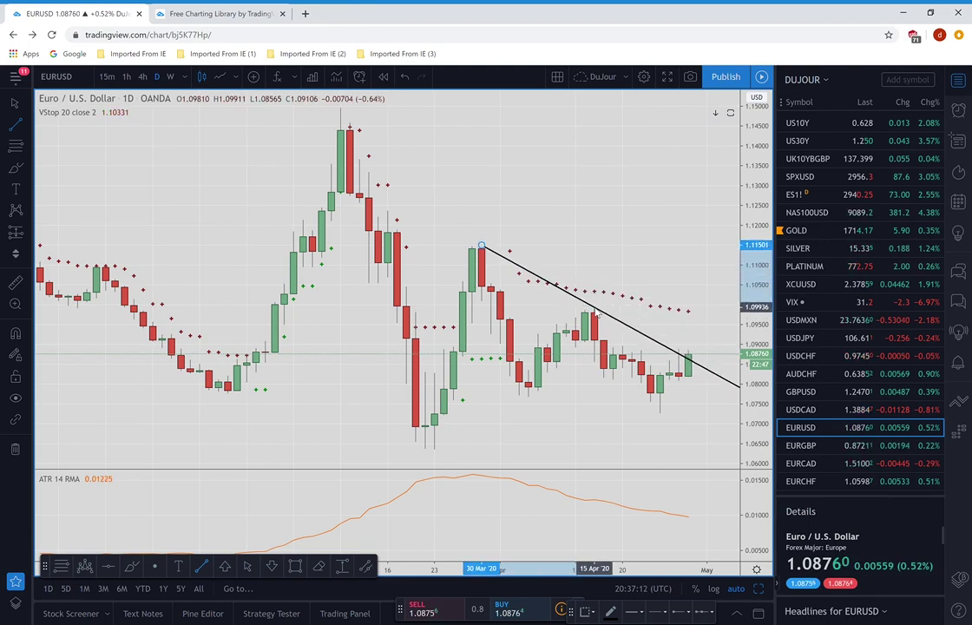
left_click(638, 379)
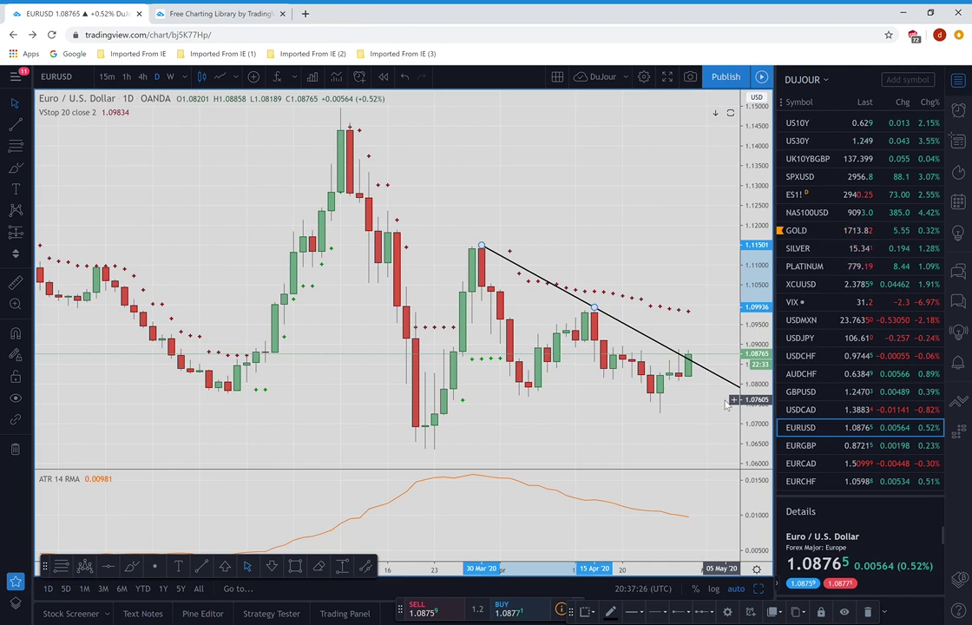
- Switch to the AUDUSD daily chart and compress the time scale to show earlier history
scroll(812, 388, "down", 3)
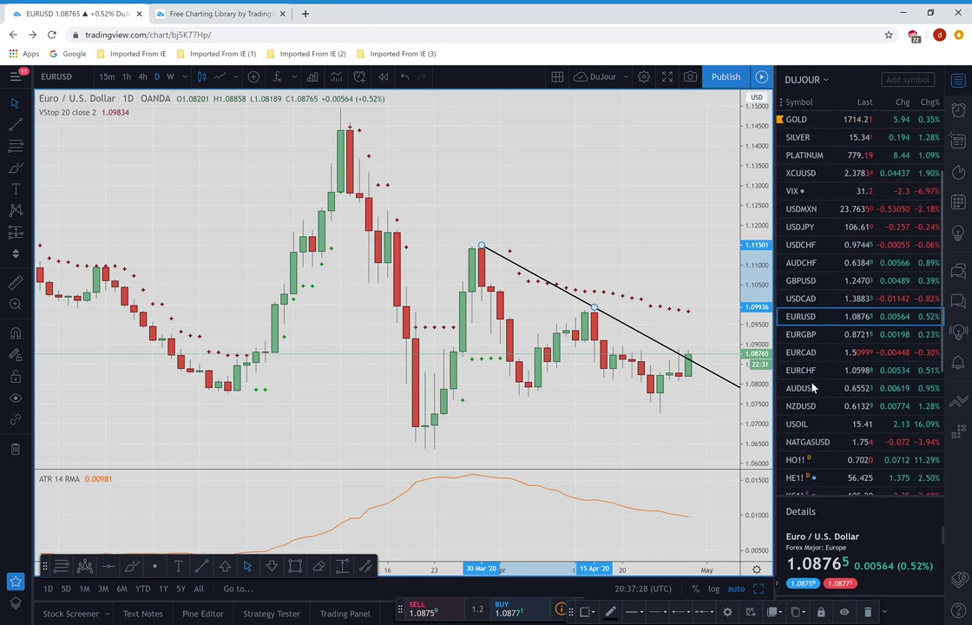
left_click(808, 389)
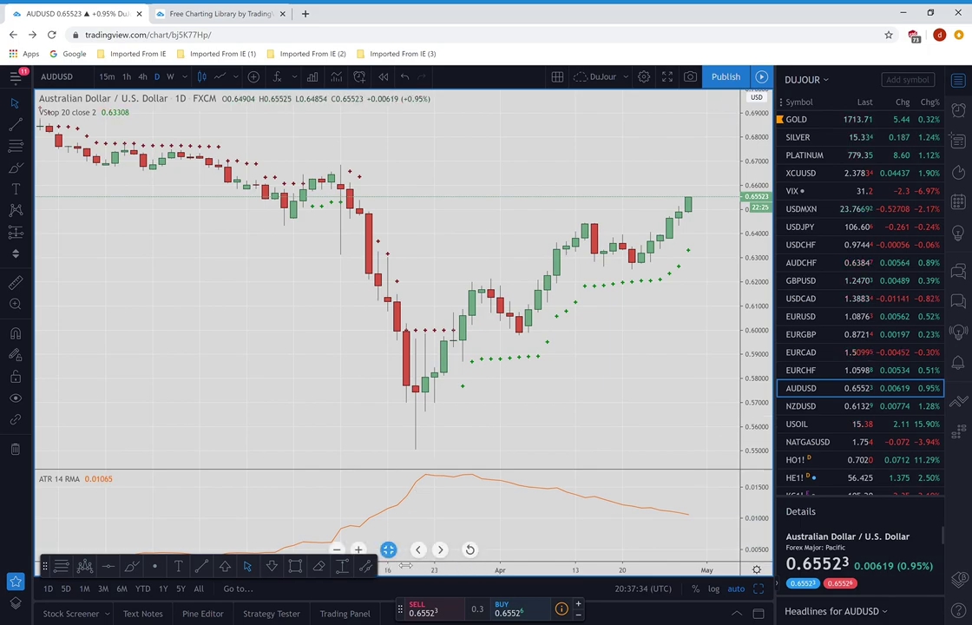
left_click_drag(405, 564, 539, 564)
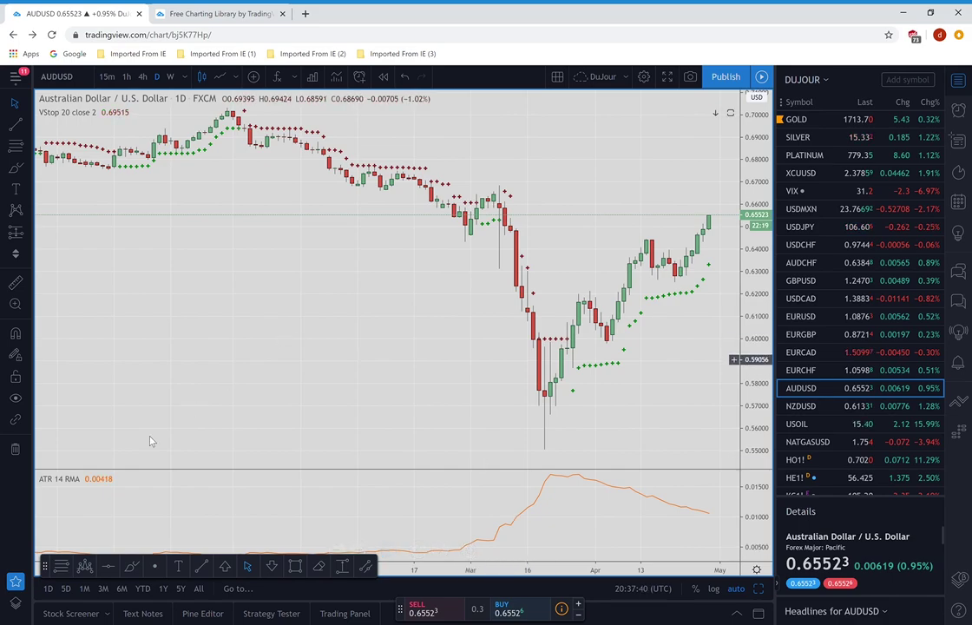
left_click(62, 568)
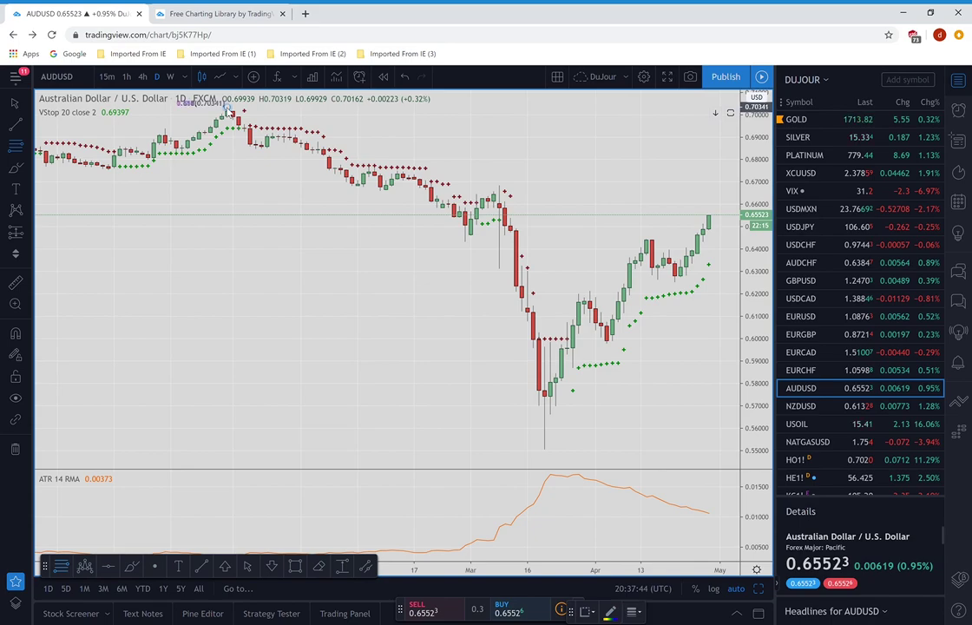
- Draw an AUDUSD Fibonacci retracement from the 0.70341 high to the 18 Mar 0.55001 low
mouse_move(227, 112)
left_mouse_down()
mouse_move(352, 265)
mouse_move(447, 412)
left_mouse_up()
left_click_drag(460, 459, 538, 450)
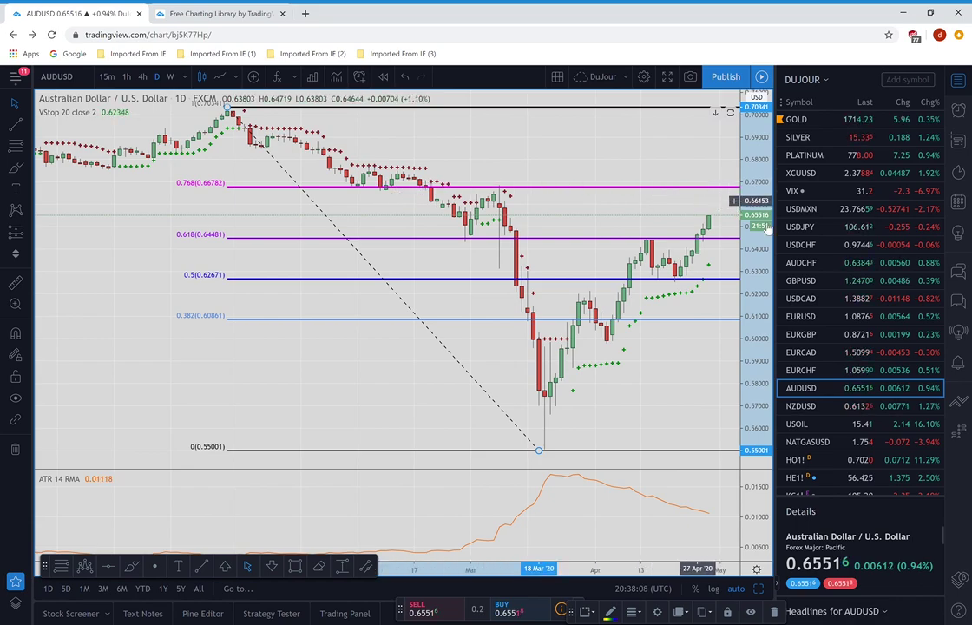
scroll(799, 371, "down", 3)
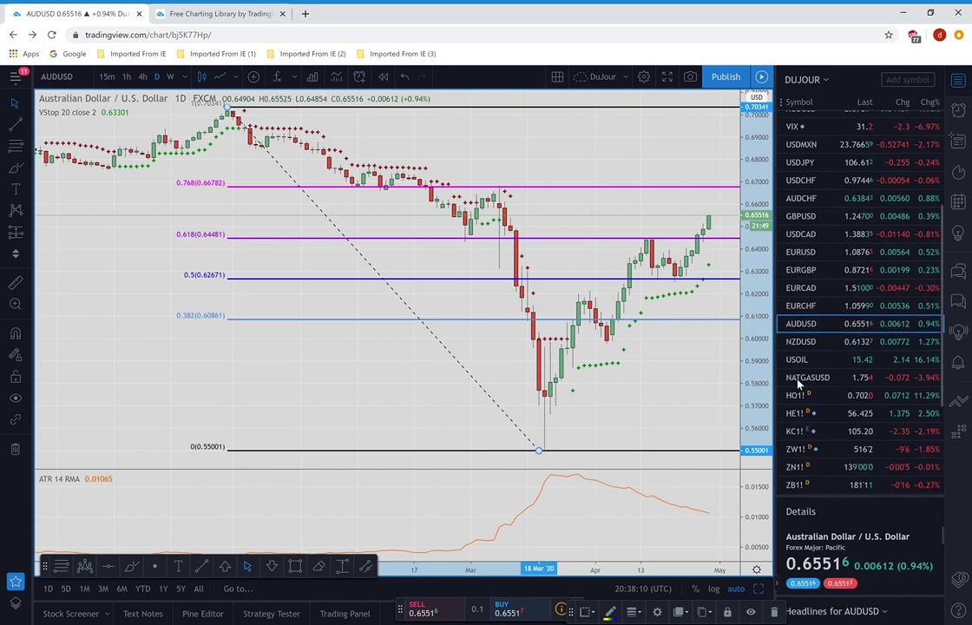
scroll(798, 383, "up", 2)
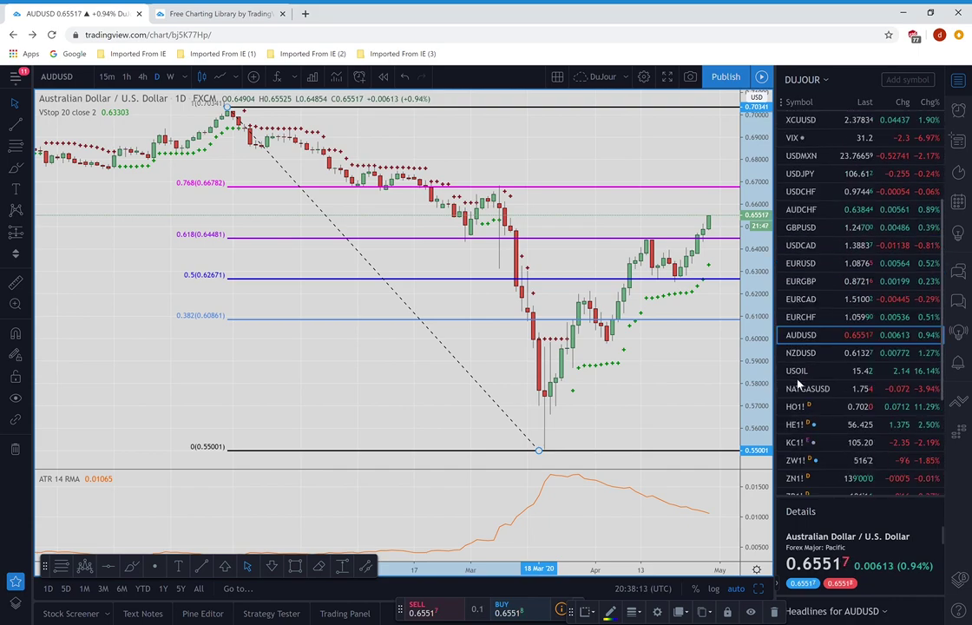
scroll(798, 383, "down", 2)
scroll(798, 382, "down", 1)
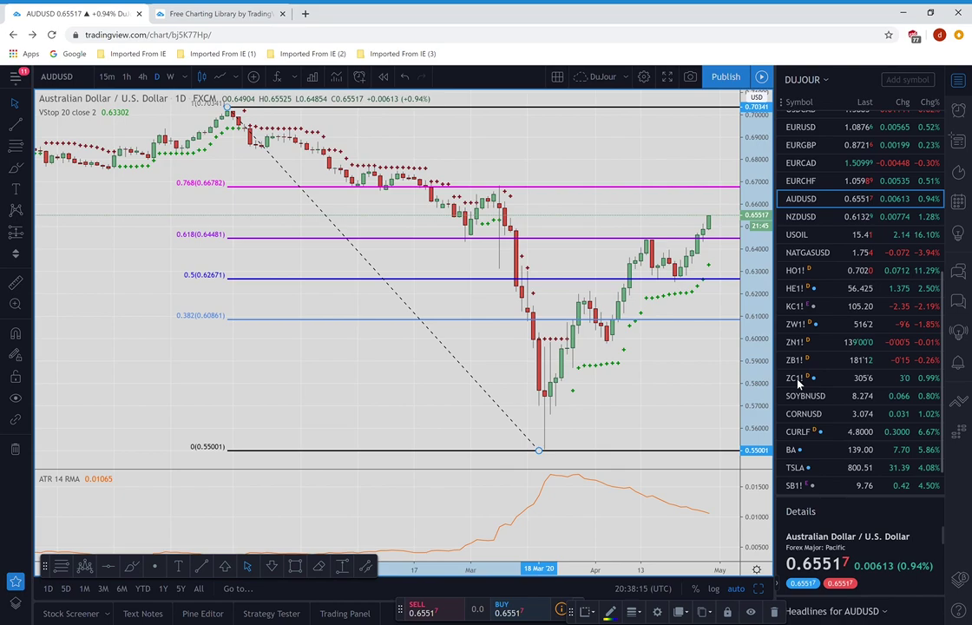